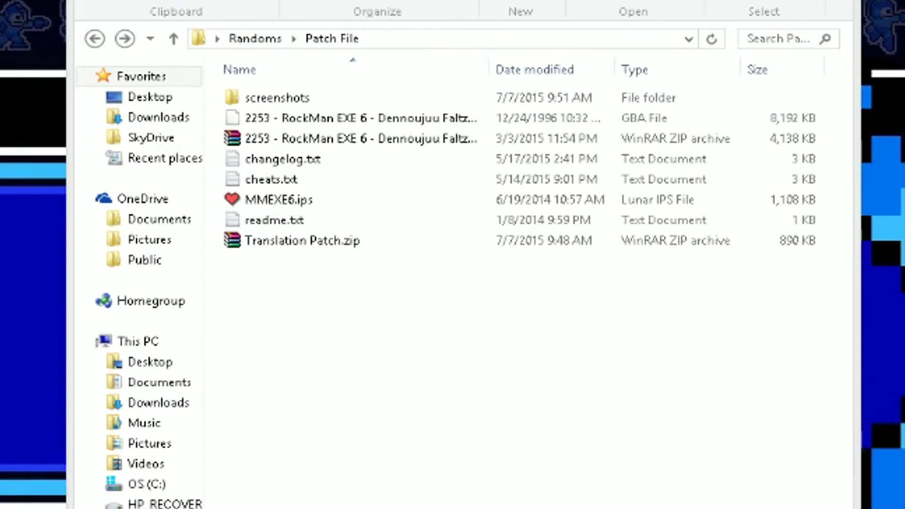
- Browse the Patch File folder contents around the RockMan EXE 6 GBA ROM and its zip
{"action": "left_click", "coordinate": [318, 118]}
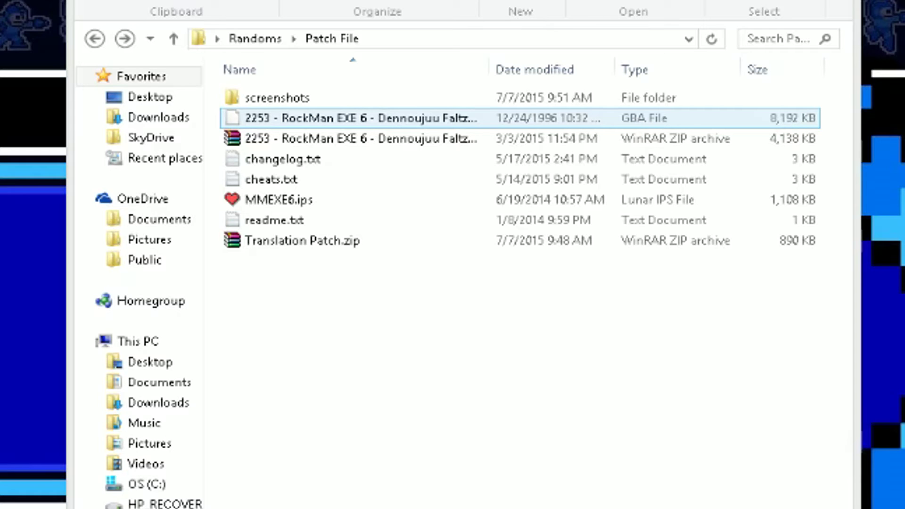
{"action": "key", "text": "Down"}
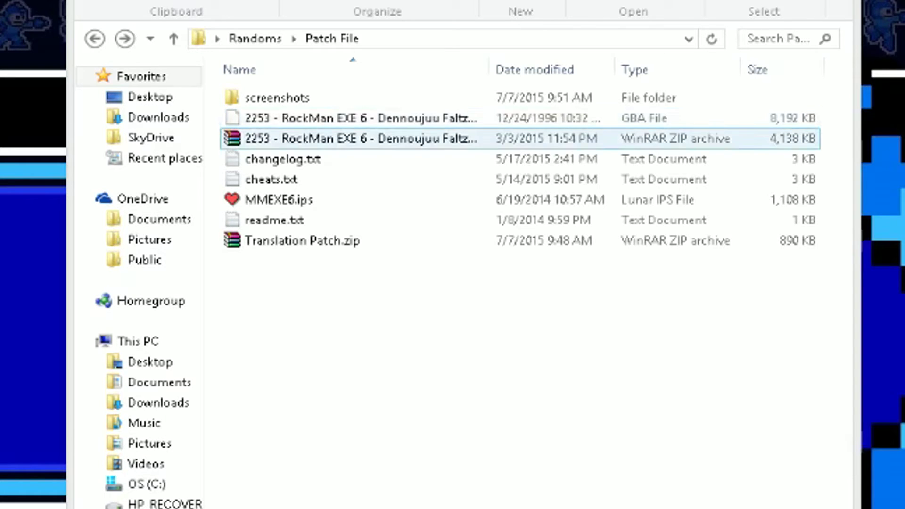
{"action": "key", "text": "Up"}
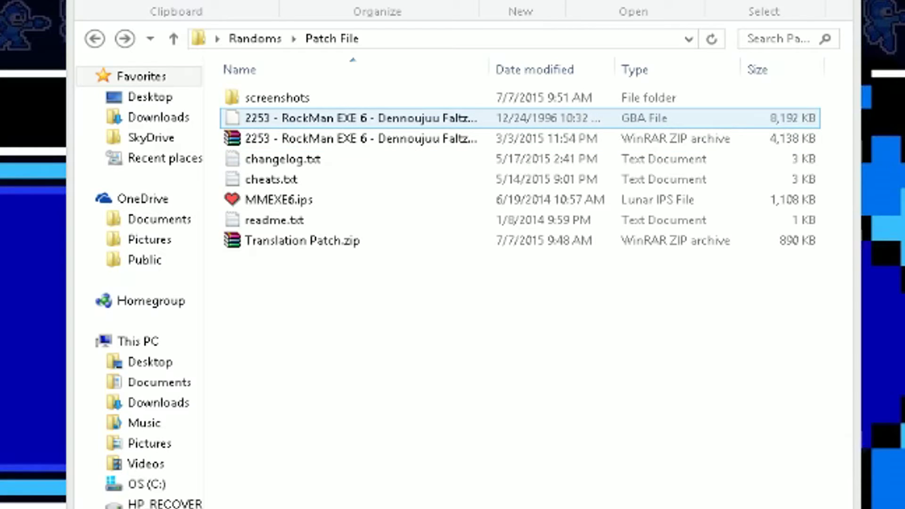
{"action": "key", "text": "Up"}
{"action": "key", "text": "Down"}
{"action": "key", "text": "Down"}
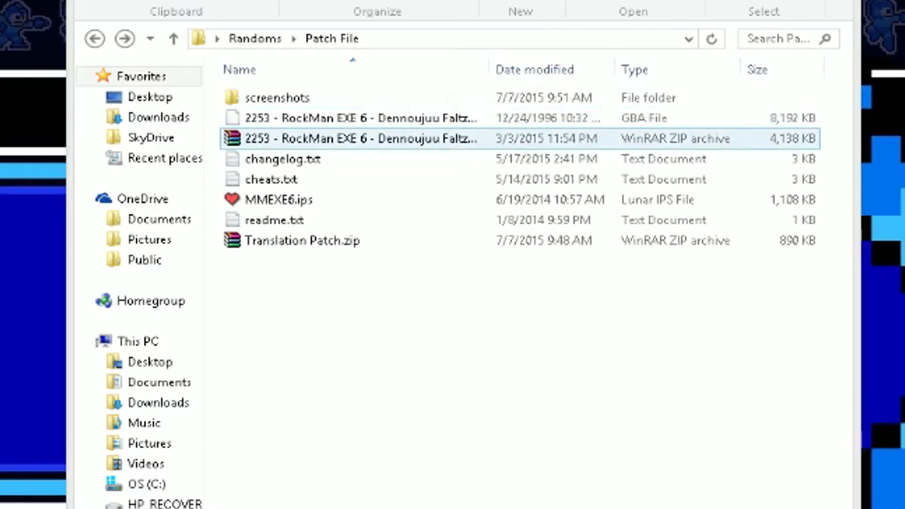
{"action": "key", "text": "Up"}
{"action": "key", "text": "Down"}
{"action": "key", "text": "Down"}
{"action": "key", "text": "Up"}
{"action": "key", "text": "Up"}
{"action": "key", "text": "Down"}
{"action": "key", "text": "Down"}
{"action": "key", "text": "Down"}
{"action": "key", "text": "Down"}
{"action": "key", "text": "Return"}
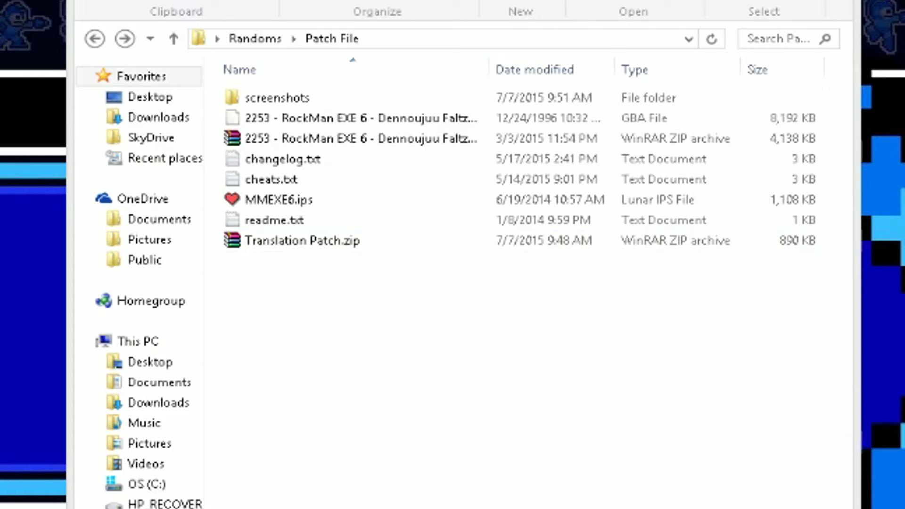
- Inspect the context actions for Translation Patch.zip without extracting it
{"action": "key", "text": "t"}
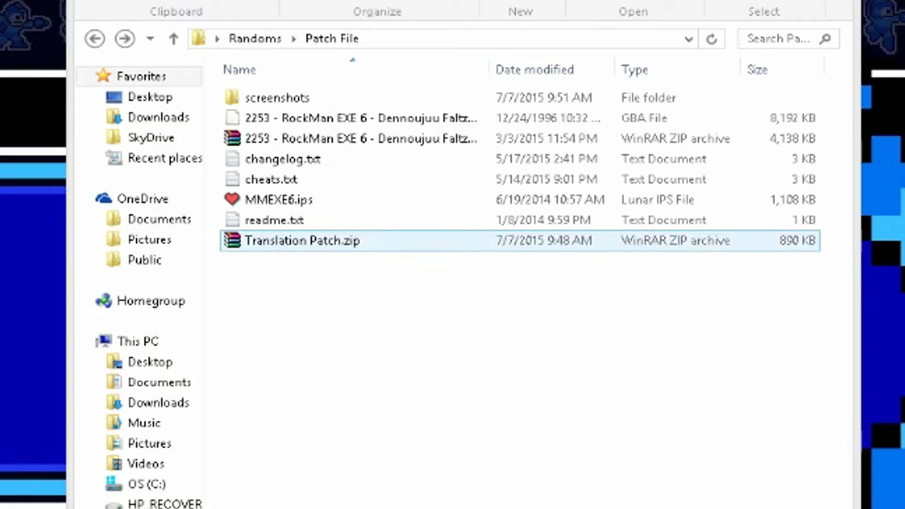
{"action": "key", "text": "ctrl+space"}
{"action": "key", "text": "shift+F10"}
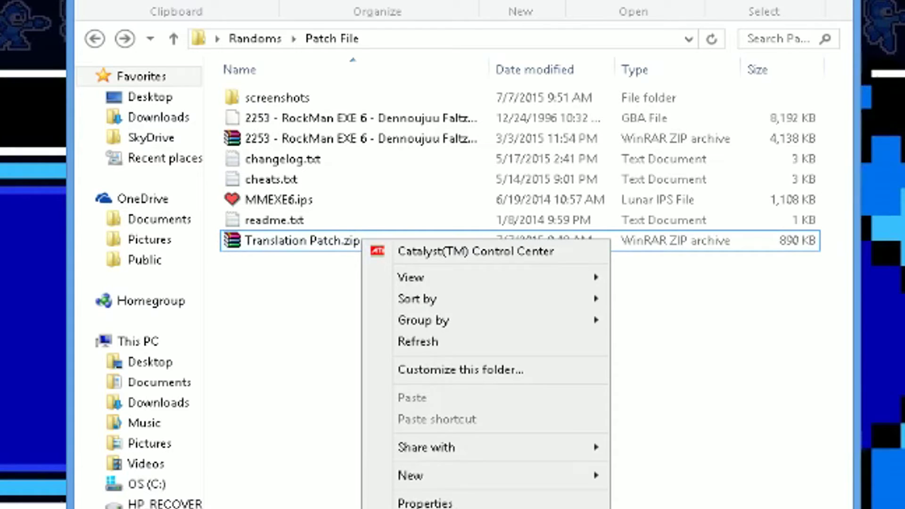
{"action": "key", "text": "Escape"}
{"action": "key", "text": "ctrl+space"}
{"action": "key", "text": "shift+F10"}
{"action": "key", "text": "Down"}
{"action": "key", "text": "Down"}
{"action": "key", "text": "Down"}
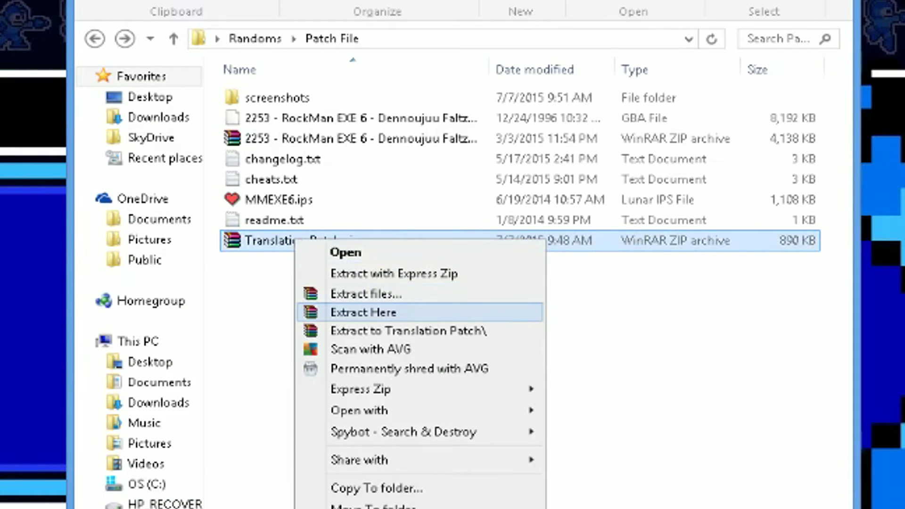
{"action": "key", "text": "Return"}
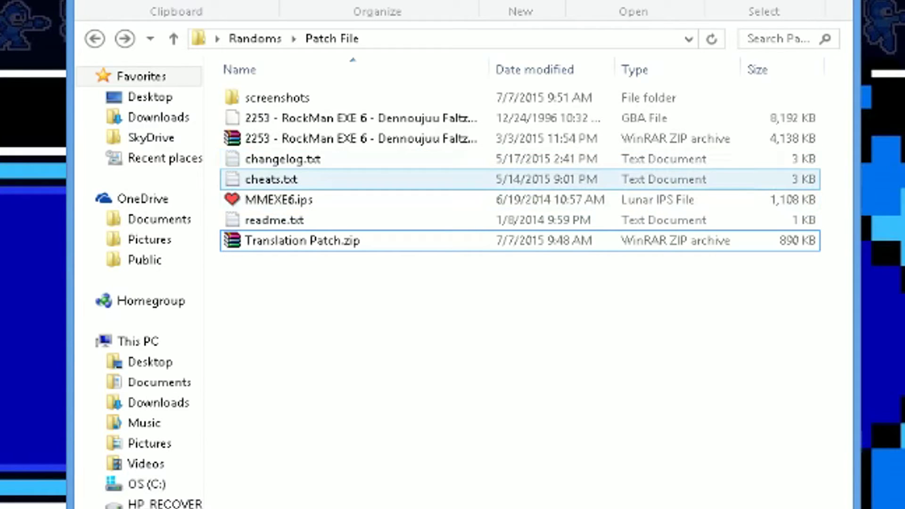
- Read the cheats.txt code notes, then select the MMEXE6.ips patch
{"action": "double_click", "coordinate": [271, 179]}
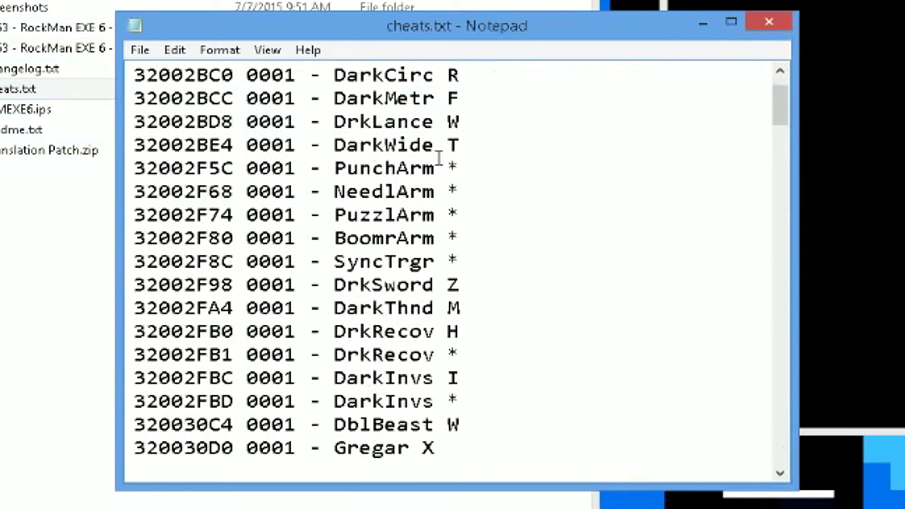
{"action": "scroll", "coordinate": [505, 166], "scroll_direction": "up", "scroll_amount": 1}
{"action": "scroll", "coordinate": [506, 166], "scroll_direction": "down", "scroll_amount": 4}
{"action": "scroll", "coordinate": [505, 166], "scroll_direction": "up", "scroll_amount": 4}
{"action": "scroll", "coordinate": [400, 181], "scroll_direction": "down", "scroll_amount": 2}
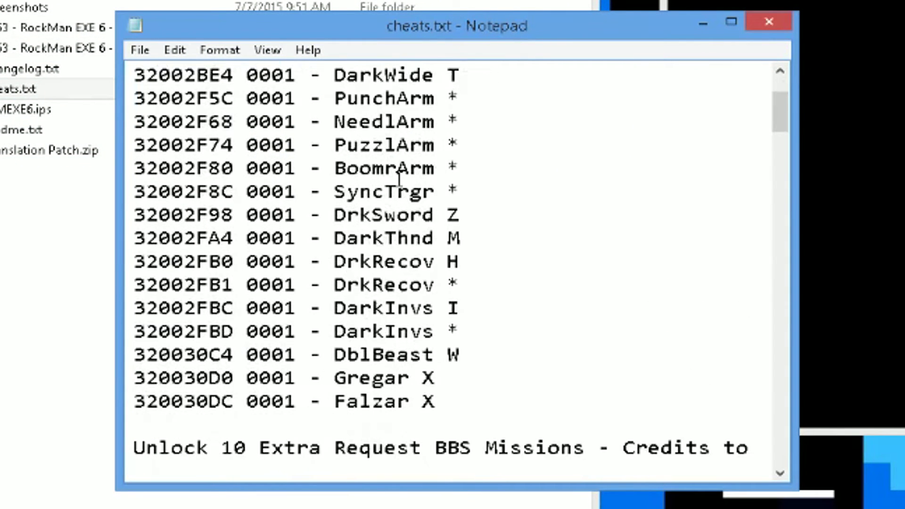
{"action": "scroll", "coordinate": [477, 133], "scroll_direction": "up", "scroll_amount": 1}
{"action": "scroll", "coordinate": [478, 133], "scroll_direction": "up", "scroll_amount": 1}
{"action": "scroll", "coordinate": [477, 133], "scroll_direction": "down", "scroll_amount": 6}
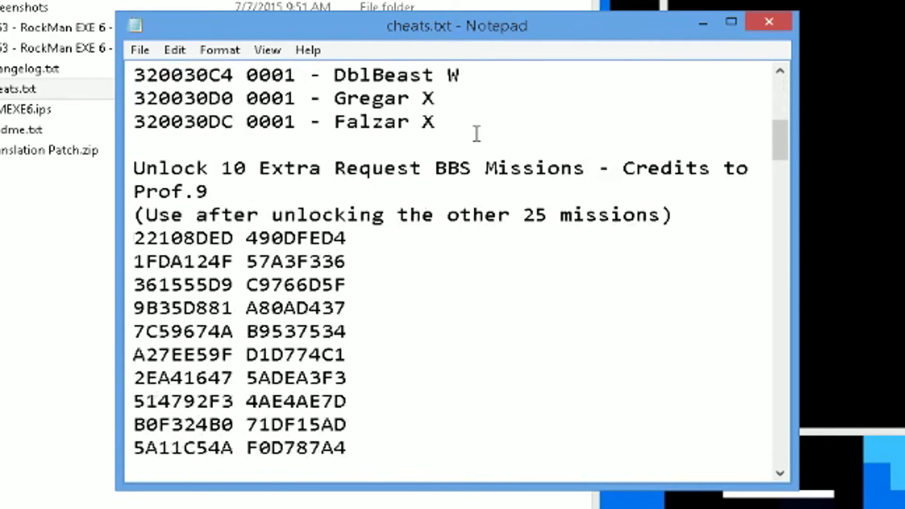
{"action": "scroll", "coordinate": [477, 133], "scroll_direction": "down", "scroll_amount": 1}
{"action": "scroll", "coordinate": [550, 214], "scroll_direction": "down", "scroll_amount": 1}
{"action": "scroll", "coordinate": [276, 107], "scroll_direction": "up", "scroll_amount": 1}
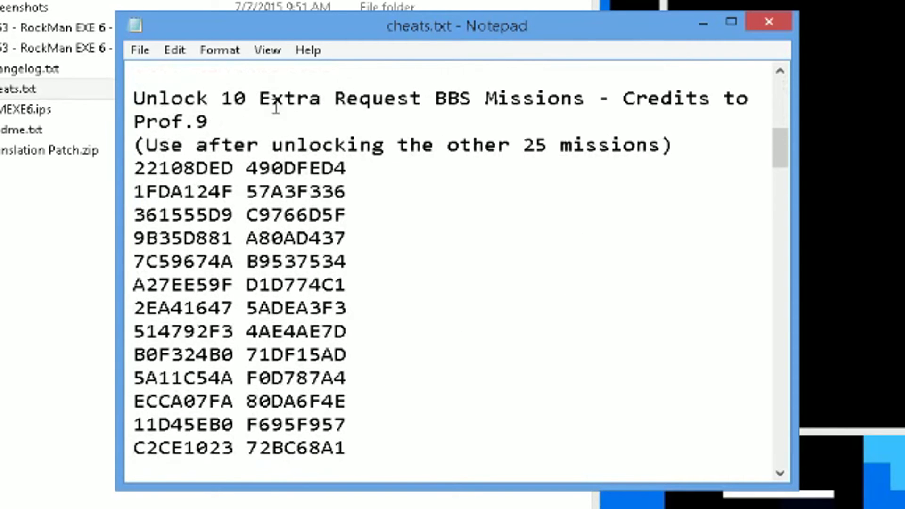
{"action": "scroll", "coordinate": [461, 208], "scroll_direction": "down", "scroll_amount": 4}
{"action": "scroll", "coordinate": [491, 217], "scroll_direction": "down", "scroll_amount": 2}
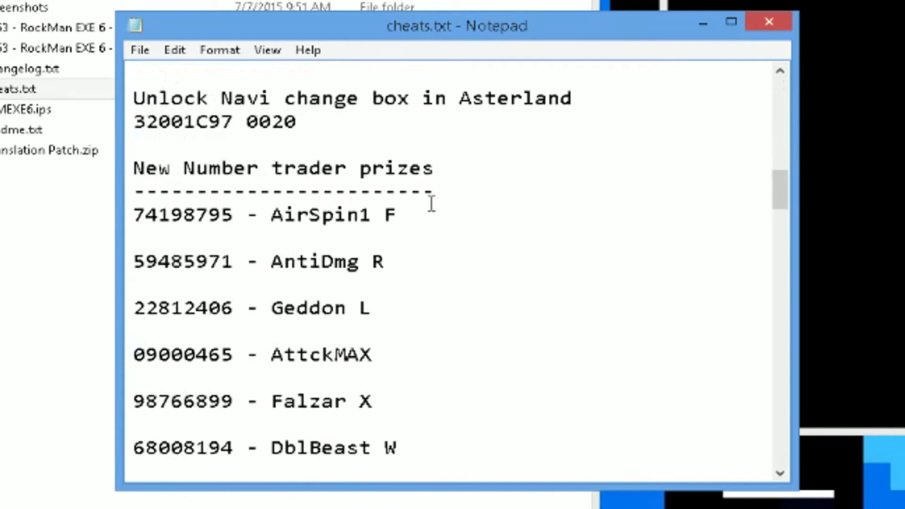
{"action": "scroll", "coordinate": [432, 205], "scroll_direction": "down", "scroll_amount": 1}
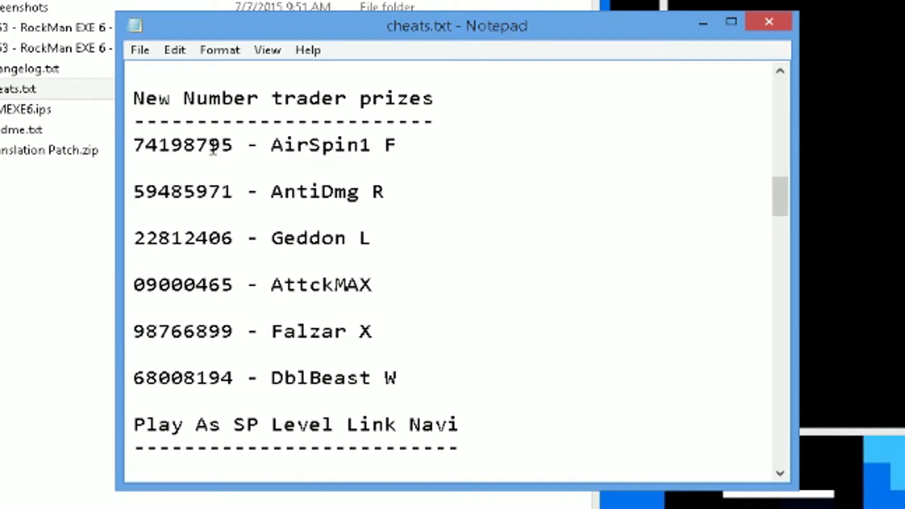
{"action": "scroll", "coordinate": [459, 333], "scroll_direction": "down", "scroll_amount": 2}
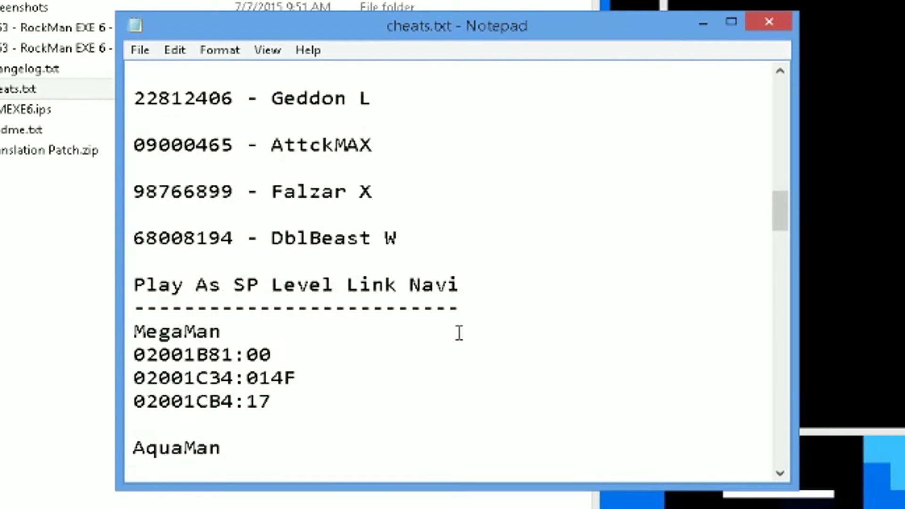
{"action": "scroll", "coordinate": [459, 333], "scroll_direction": "down", "scroll_amount": 2}
{"action": "scroll", "coordinate": [459, 333], "scroll_direction": "down", "scroll_amount": 1}
{"action": "scroll", "coordinate": [459, 334], "scroll_direction": "down", "scroll_amount": 2}
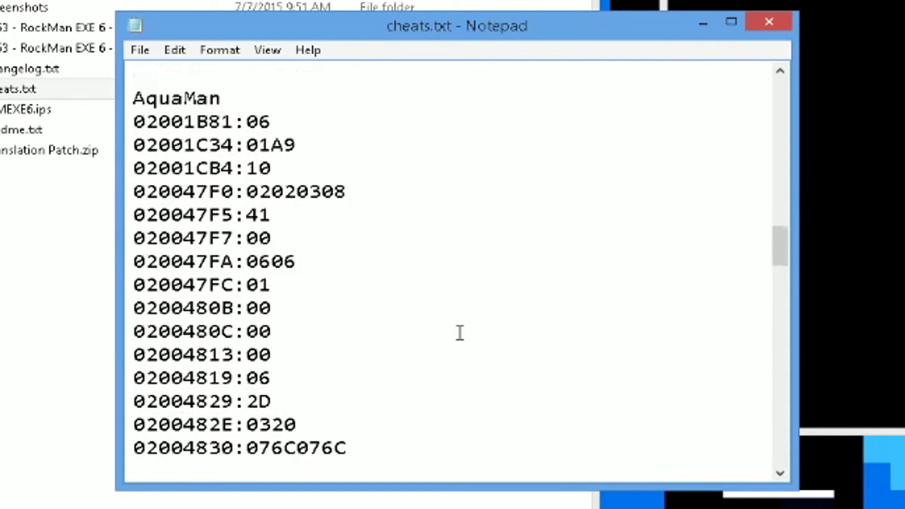
{"action": "scroll", "coordinate": [459, 333], "scroll_direction": "down", "scroll_amount": 4}
{"action": "scroll", "coordinate": [459, 334], "scroll_direction": "up", "scroll_amount": 3}
{"action": "scroll", "coordinate": [459, 333], "scroll_direction": "up", "scroll_amount": 3}
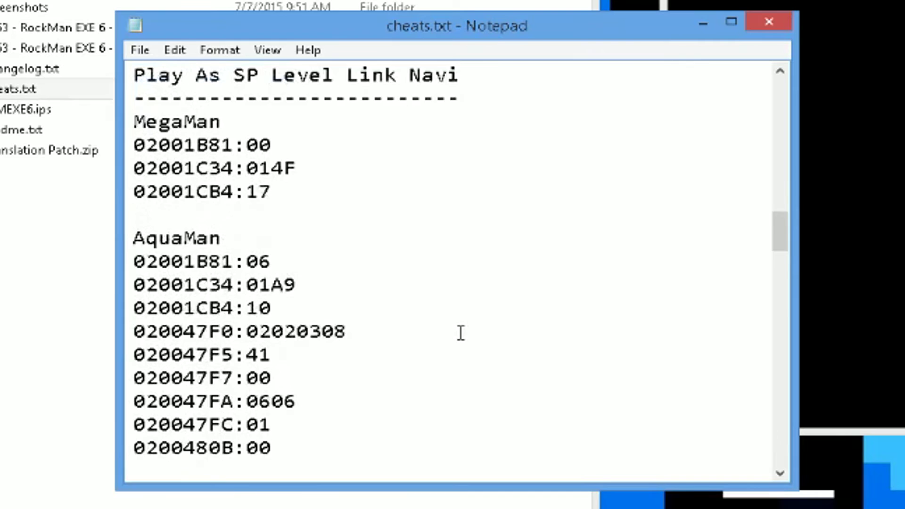
{"action": "scroll", "coordinate": [460, 333], "scroll_direction": "down", "scroll_amount": 4}
{"action": "scroll", "coordinate": [460, 332], "scroll_direction": "down", "scroll_amount": 3}
{"action": "scroll", "coordinate": [460, 333], "scroll_direction": "down", "scroll_amount": 7}
{"action": "scroll", "coordinate": [459, 333], "scroll_direction": "down", "scroll_amount": 4}
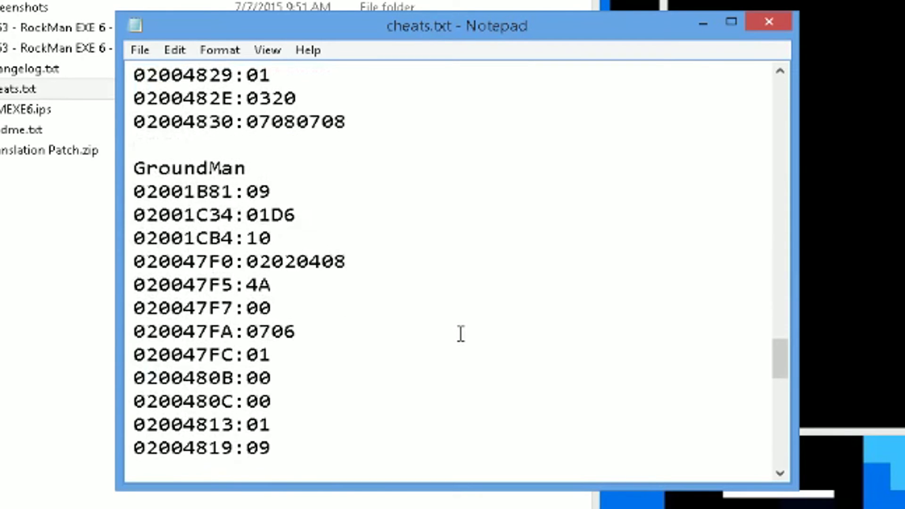
{"action": "scroll", "coordinate": [460, 333], "scroll_direction": "down", "scroll_amount": 7}
{"action": "left_click", "coordinate": [769, 22]}
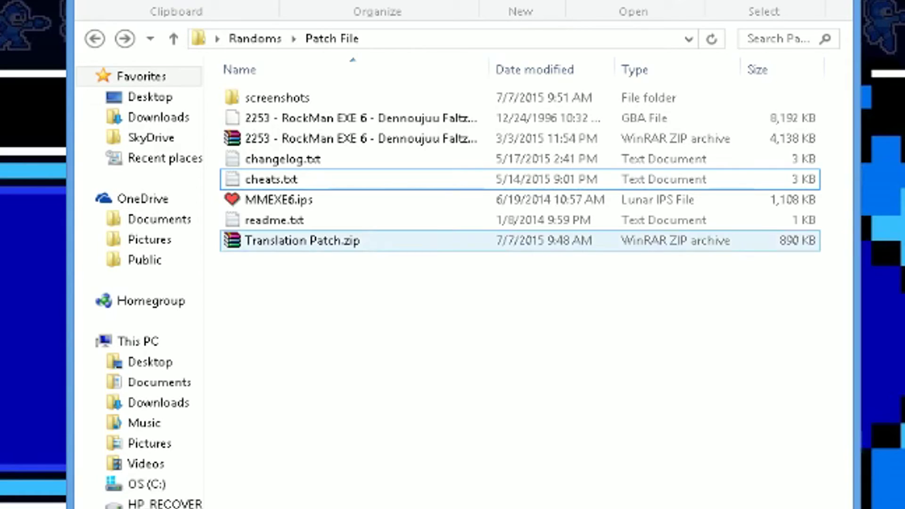
{"action": "left_click", "coordinate": [279, 199]}
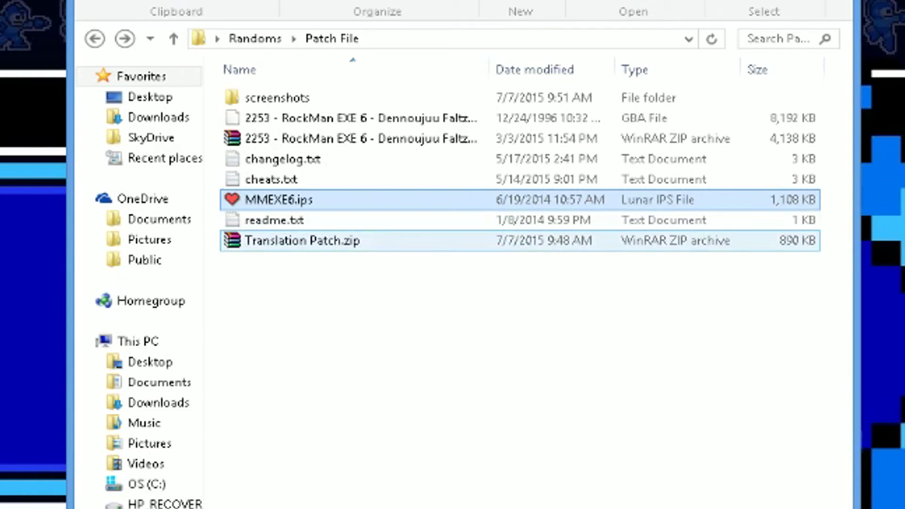
- Apply MMEXE6.ips to the RockMan EXE 6 GBA ROM in Lunar IPS and confirm Patching Complete
{"action": "double_click", "coordinate": [375, 200]}
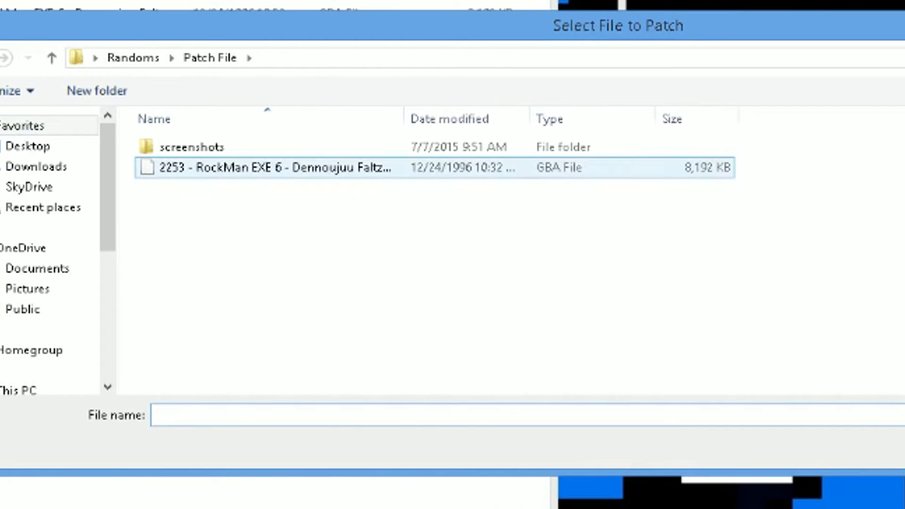
{"action": "double_click", "coordinate": [276, 167]}
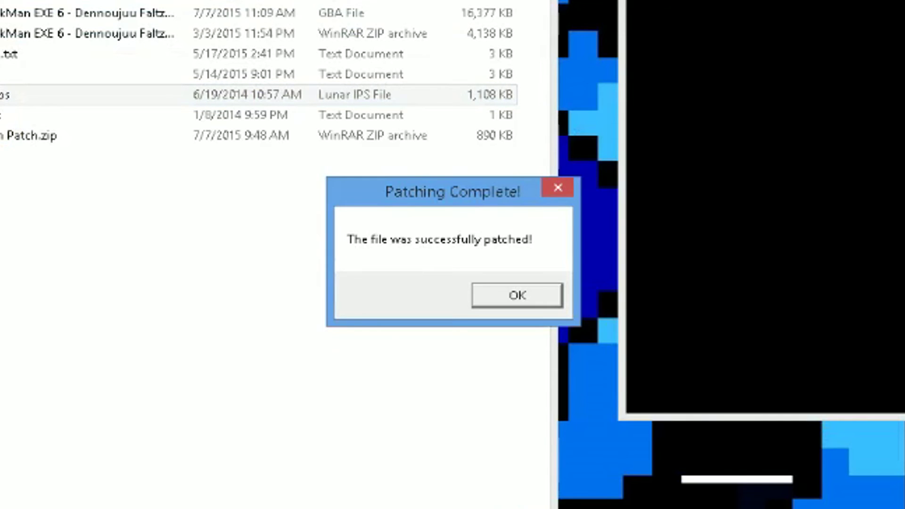
{"action": "key", "text": "Return"}
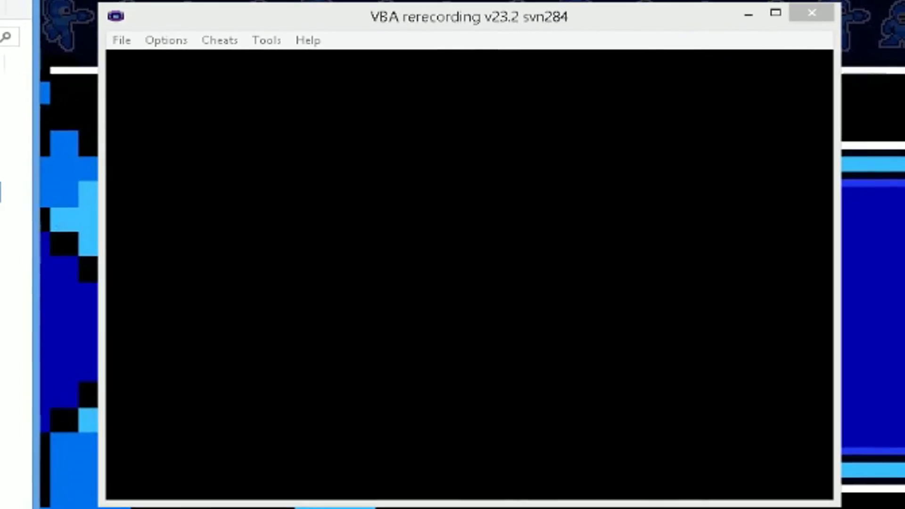
- Load the patched RockMan EXE 6 ROM in VBA rerecording and continue past the title screen
{"action": "left_click", "coordinate": [122, 39]}
{"action": "left_click", "coordinate": [181, 61]}
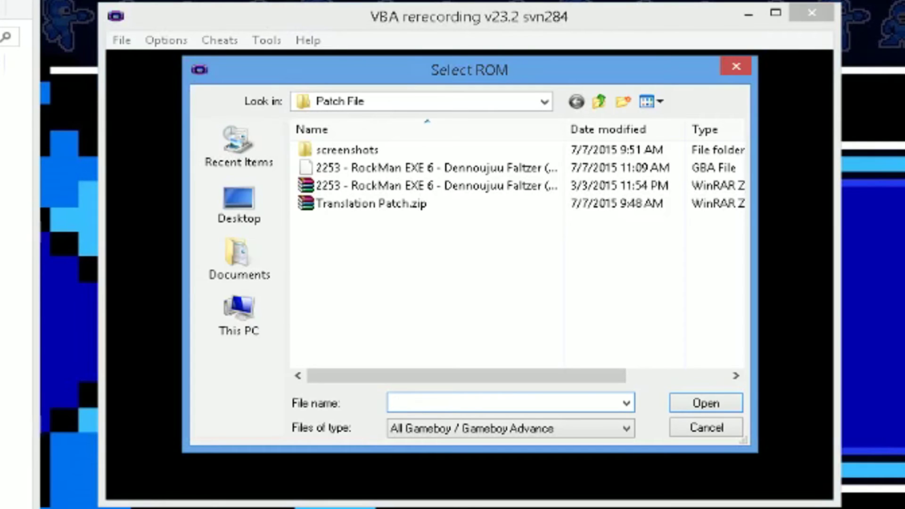
{"action": "double_click", "coordinate": [424, 168]}
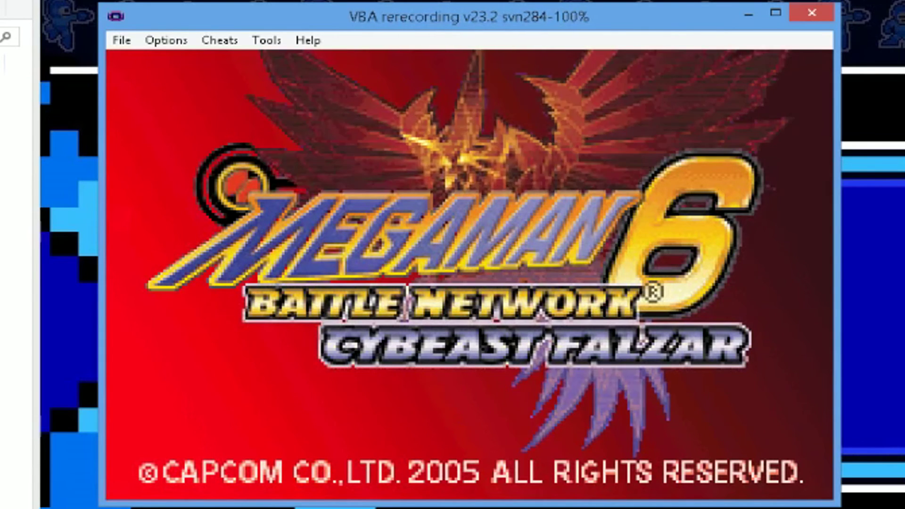
{"action": "key", "text": "Return"}
{"action": "key", "text": "z"}
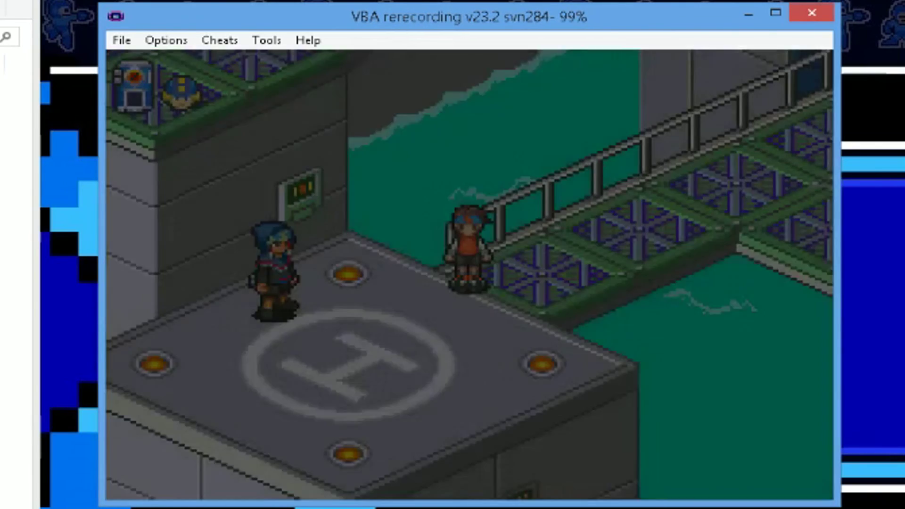